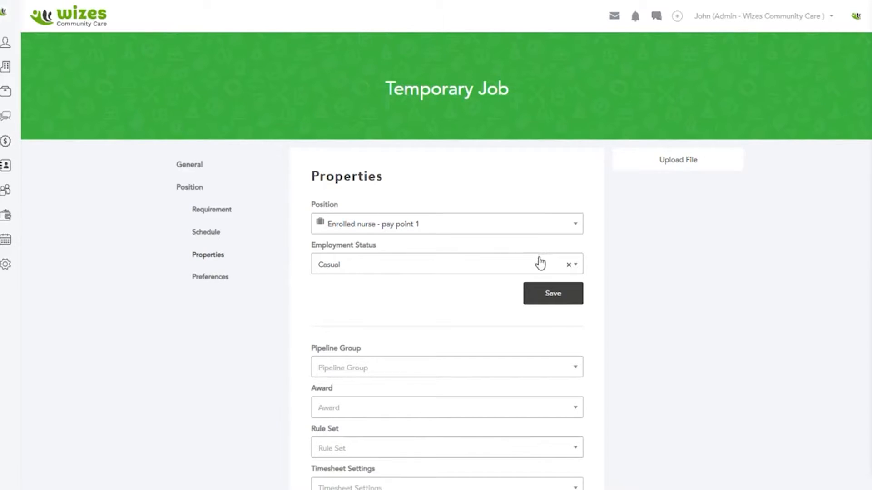
Step: Set the Pipeline Group of the temporary job's properties to General
scroll(573, 237, down, 1)
scroll(573, 237, down, 5)
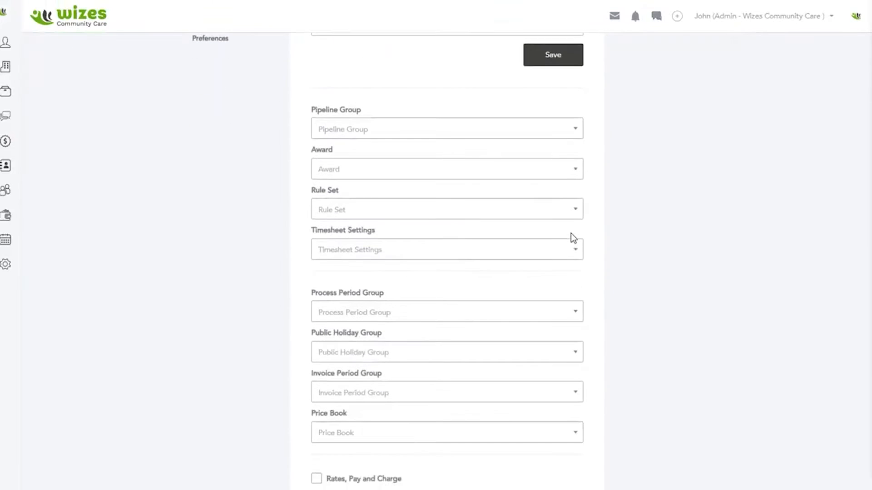
scroll(489, 179, up, 3)
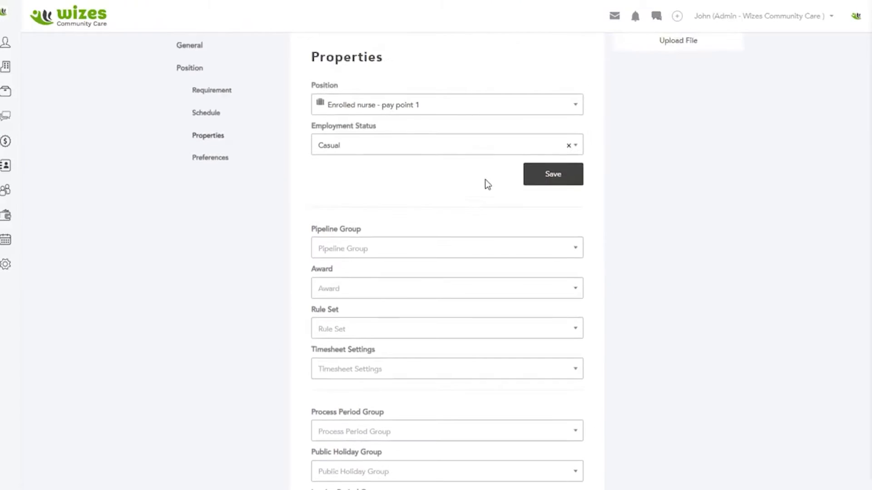
click(393, 250)
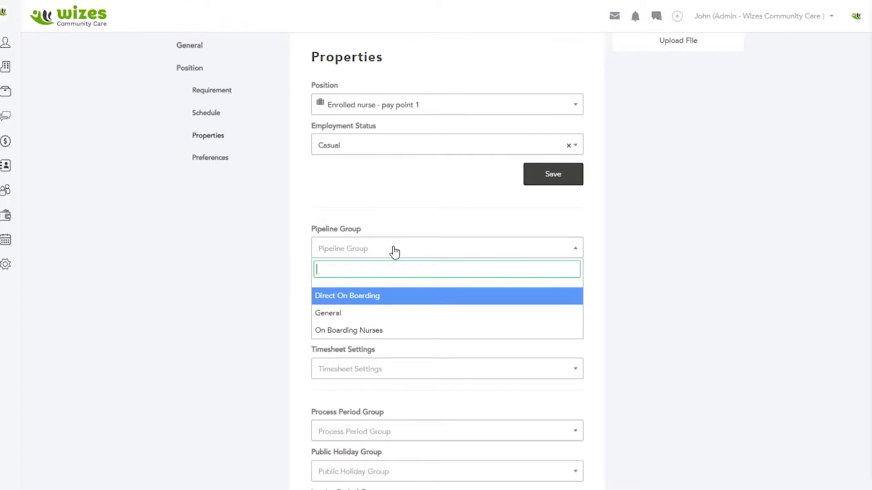
click(347, 315)
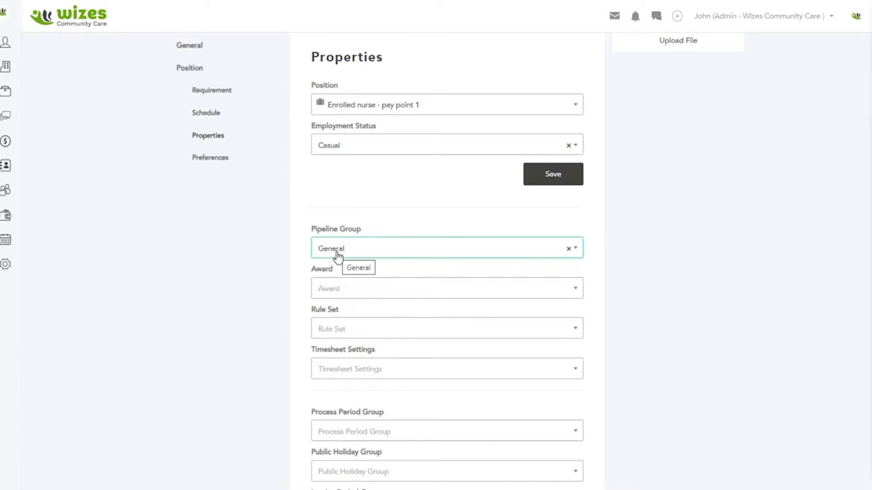
Step: Assign the Nurses Award (MA000034) as the job's award and Nurses Award as its rule set
click(369, 294)
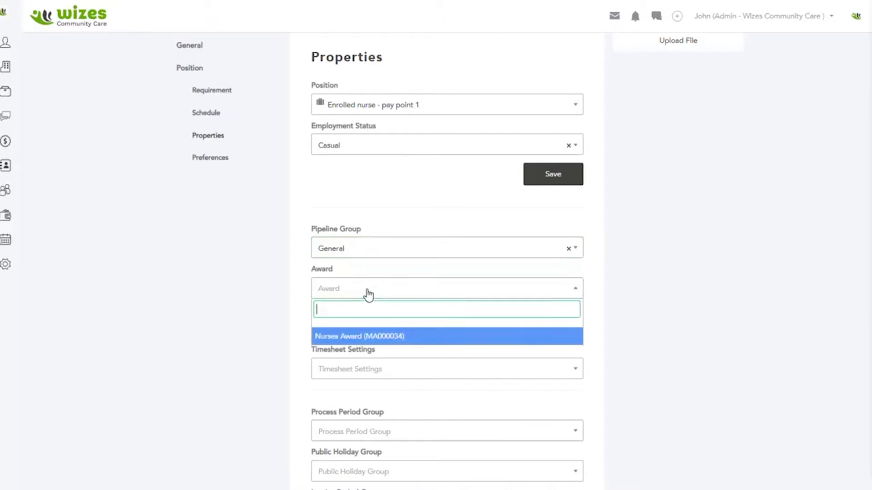
click(364, 338)
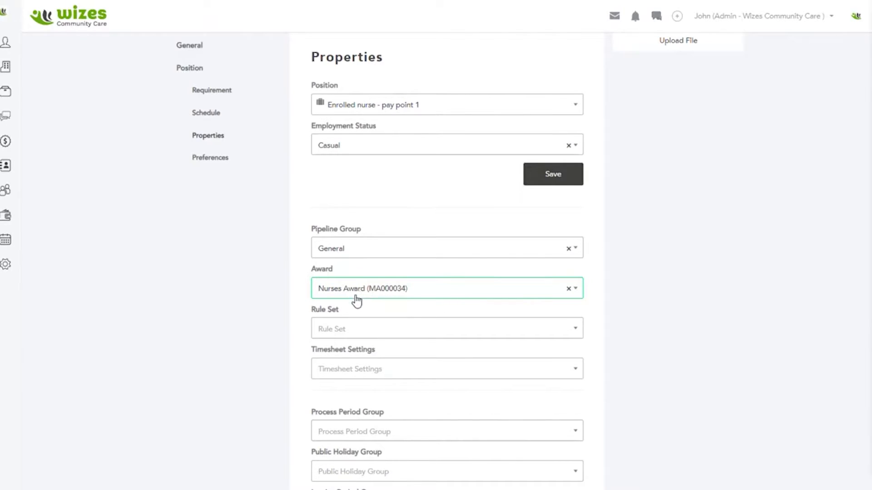
click(359, 336)
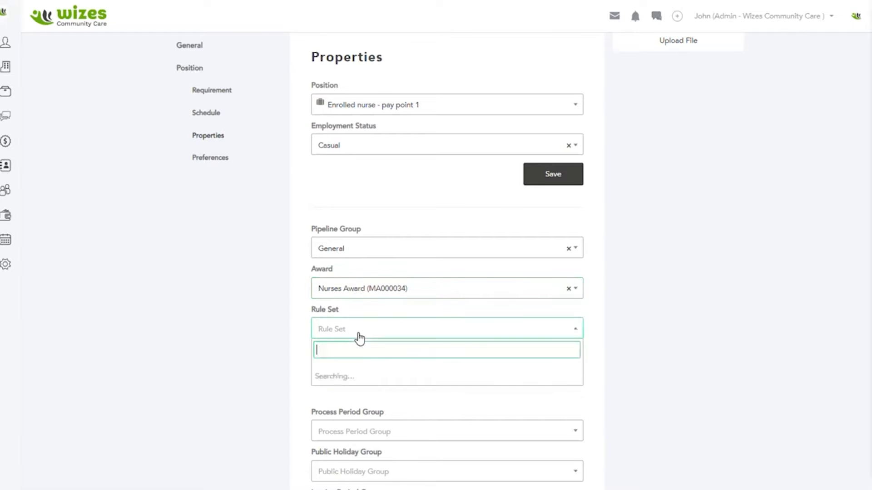
click(341, 376)
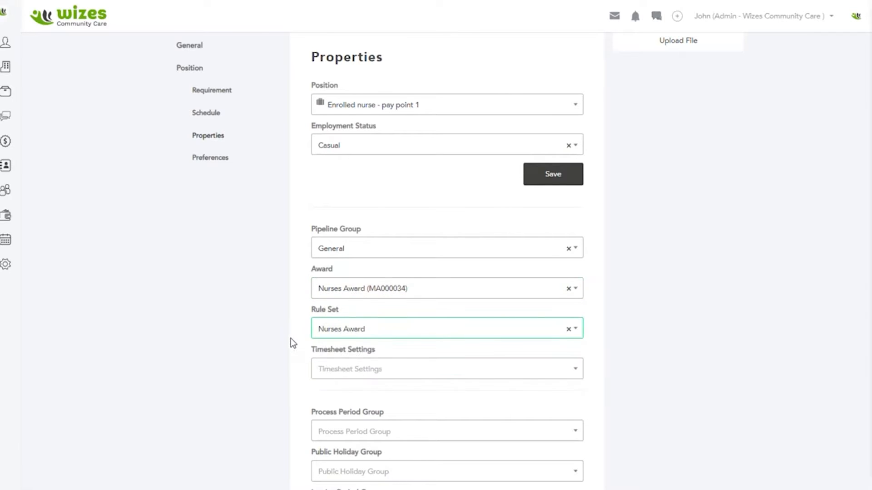
Step: Set the job's Timesheet Settings to Nursing
scroll(291, 338, down, 2)
scroll(290, 339, up, 3)
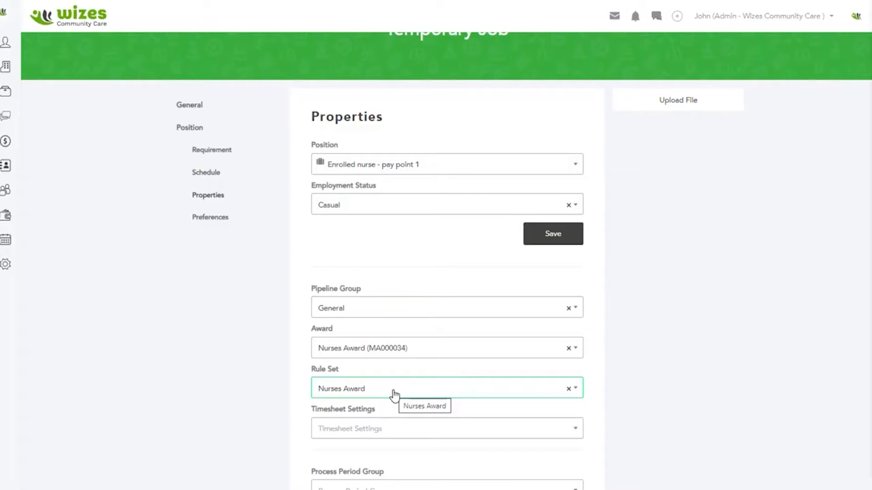
scroll(416, 344, down, 1)
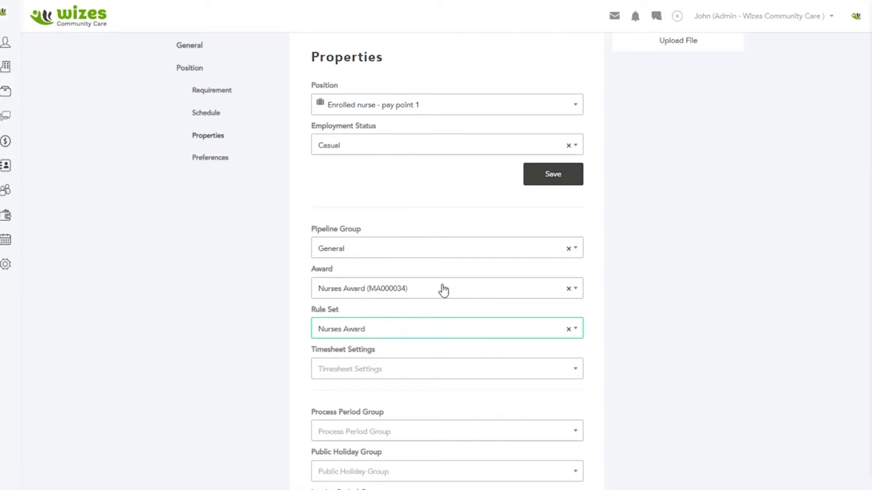
scroll(444, 293, down, 1)
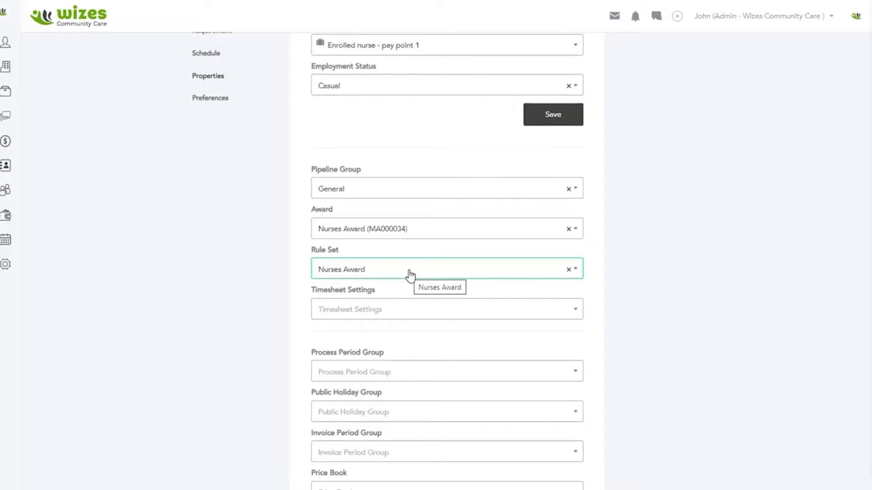
click(379, 310)
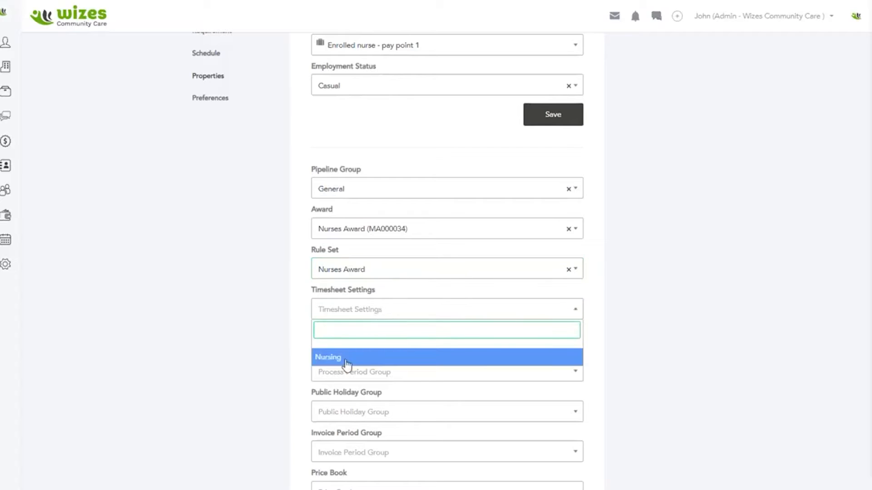
click(341, 358)
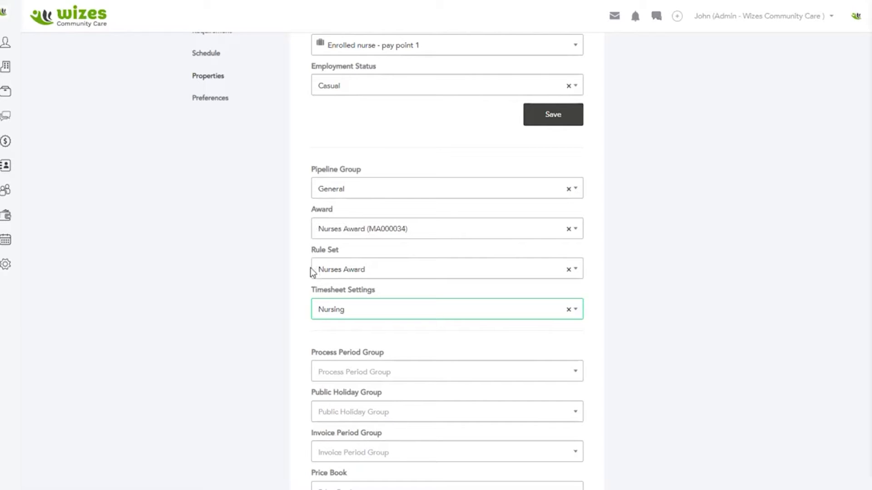
Step: Set the job's Process Period Group to Weekly : Mon-Sun : Paid Wednesday
scroll(312, 281, up, 1)
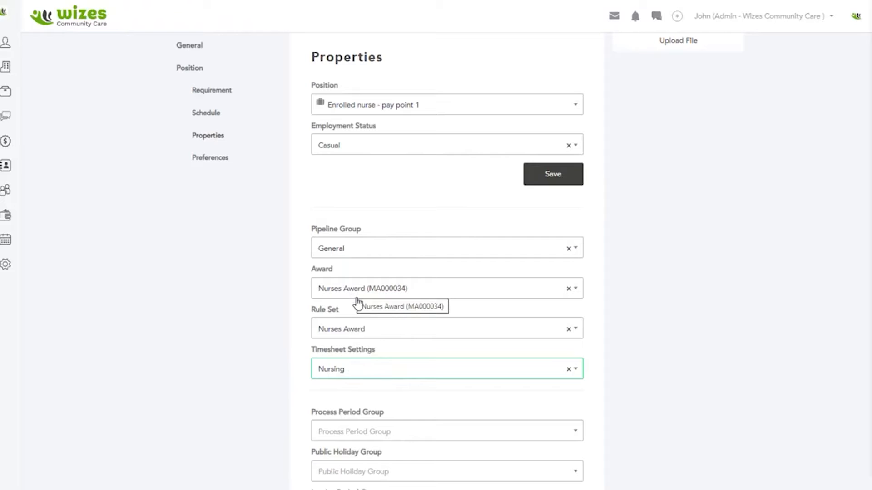
scroll(353, 314, down, 1)
scroll(354, 313, down, 2)
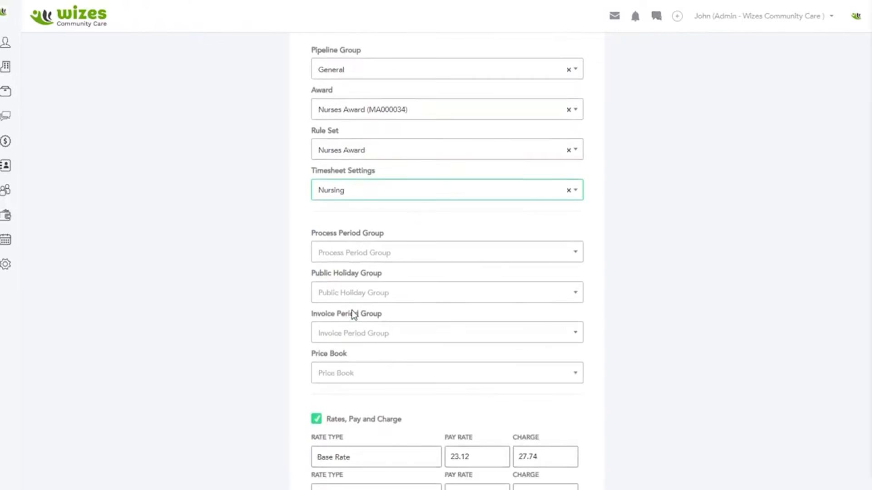
click(350, 257)
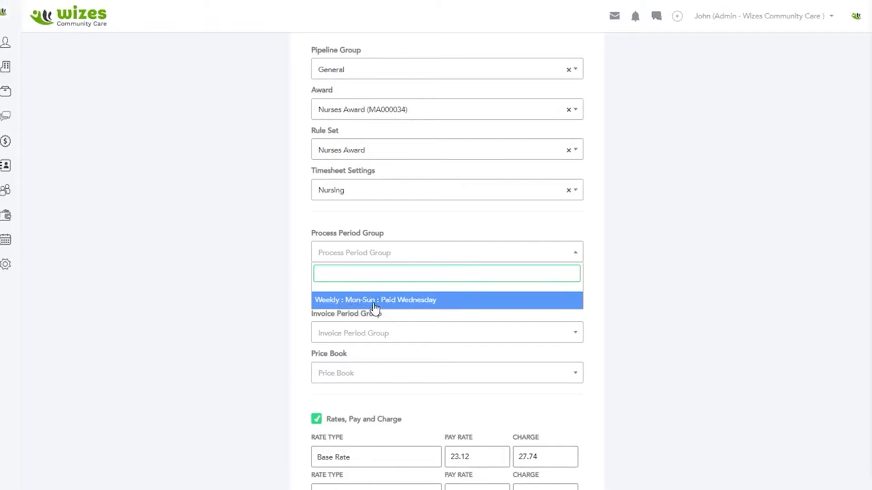
click(411, 303)
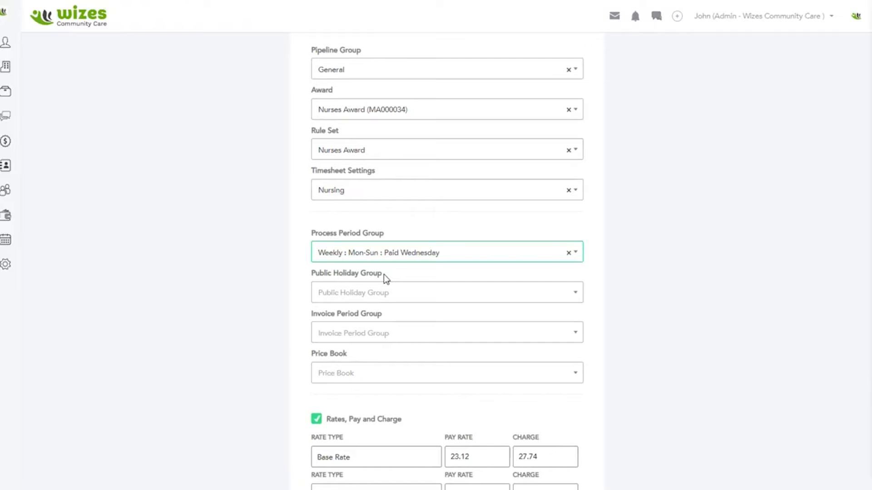
scroll(420, 264, up, 4)
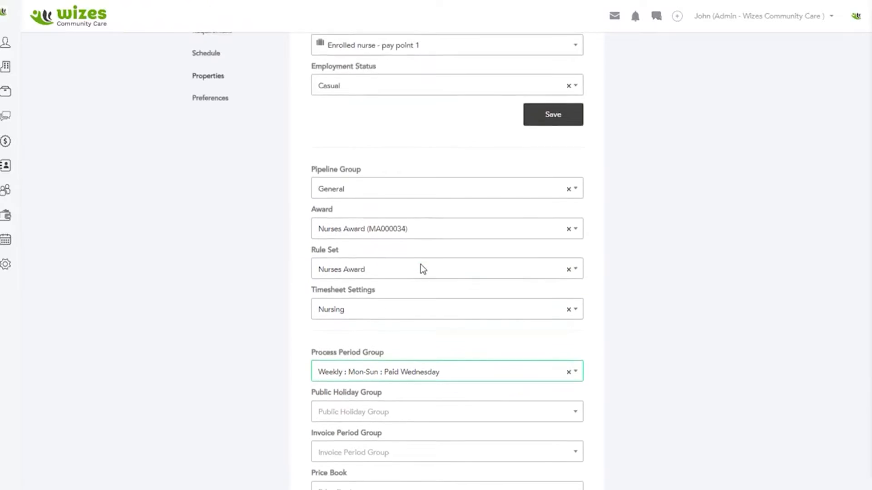
scroll(420, 265, down, 1)
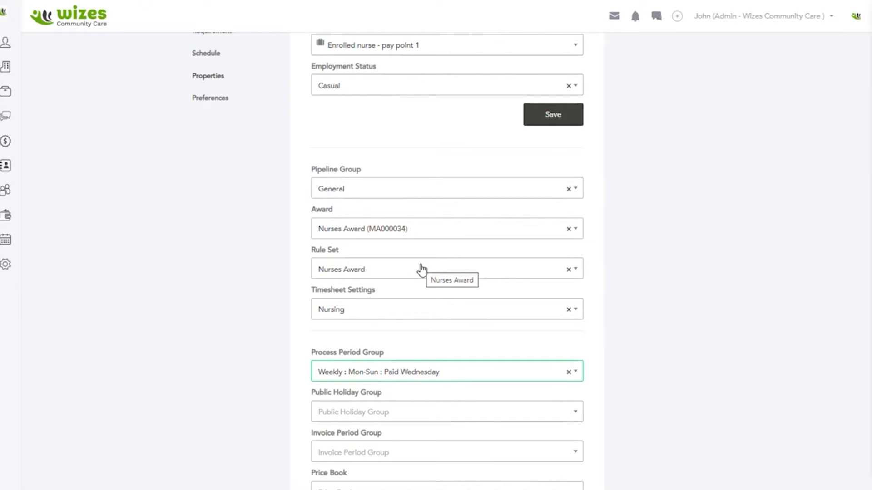
scroll(400, 275, down, 3)
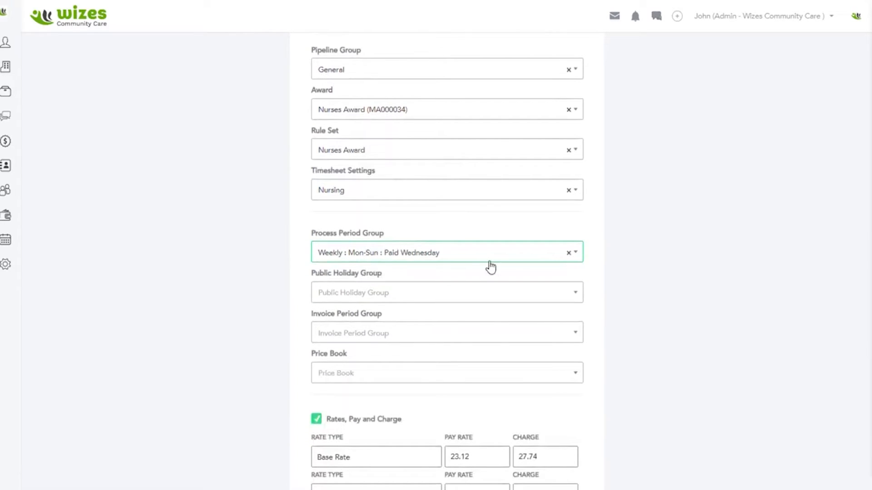
click(474, 258)
click(447, 301)
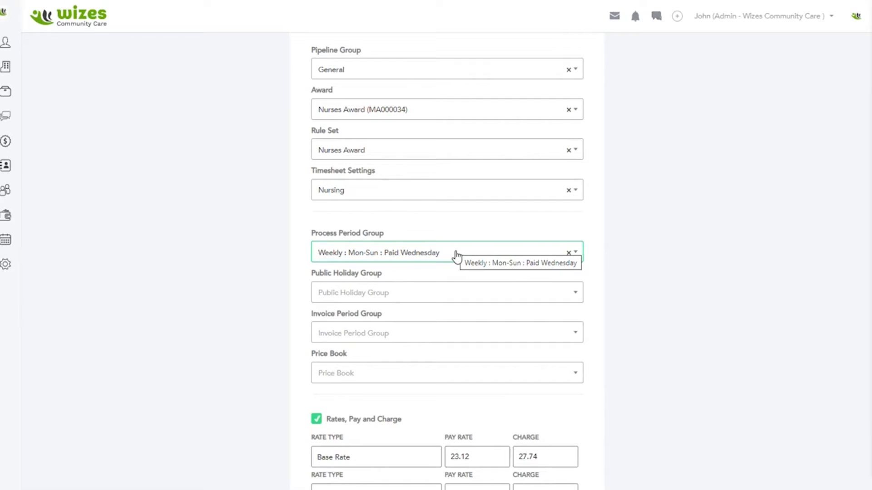
Step: Set the Public Holiday Group to Sunshine Coast - Nambour Show Day and the Invoice Period Group to Weekly : Mon-Sun : 7 Days
click(403, 295)
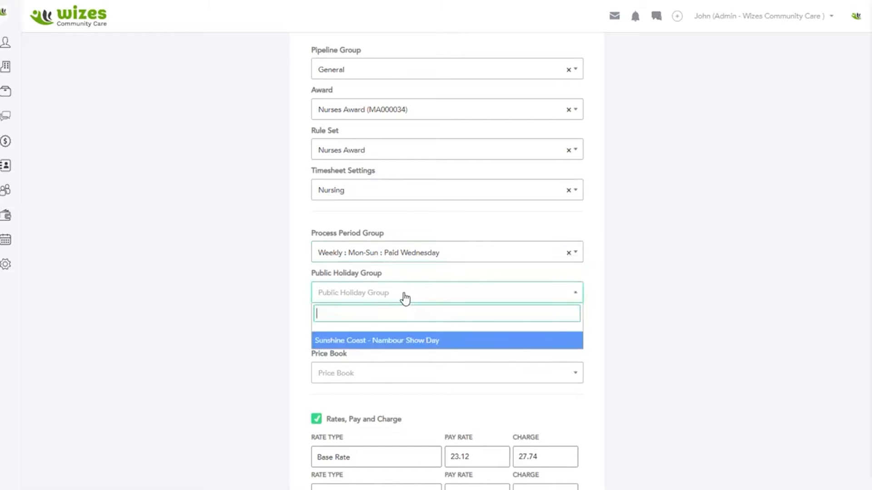
click(384, 345)
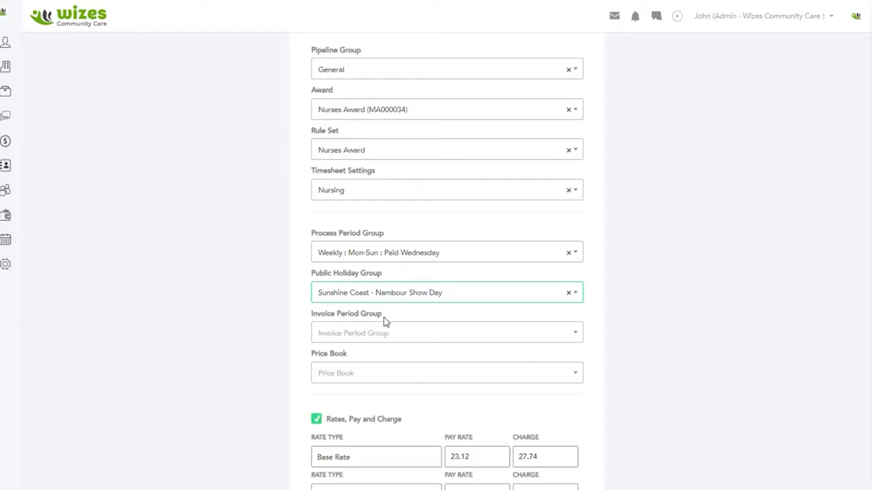
click(452, 301)
click(421, 343)
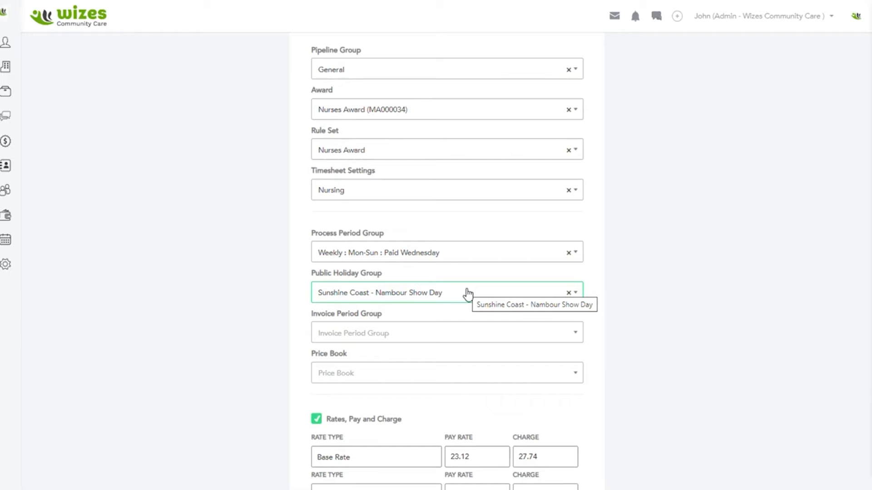
click(405, 337)
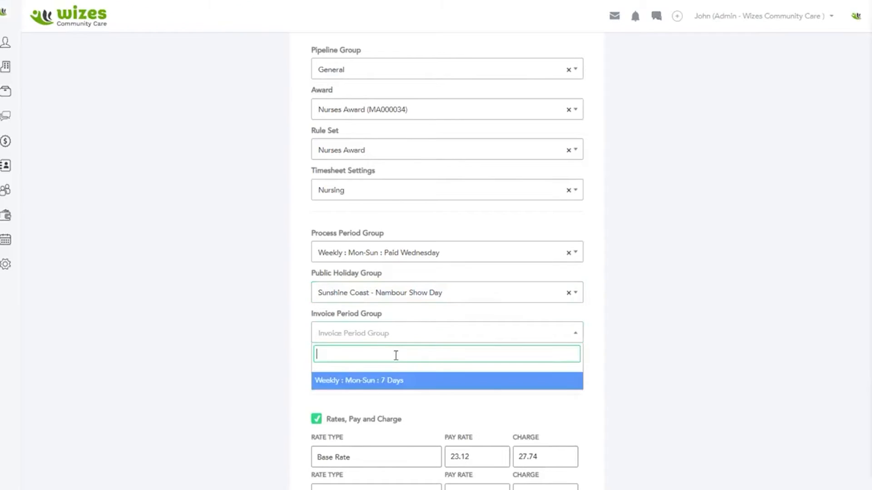
click(381, 384)
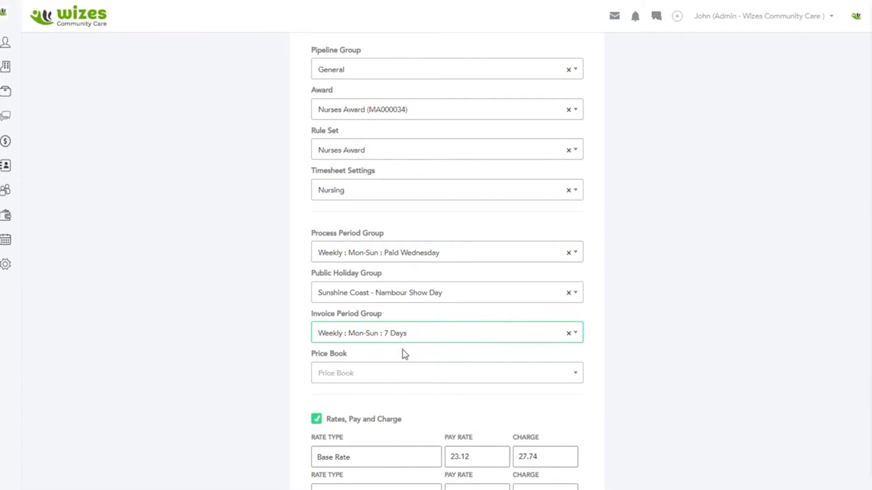
Step: Review the price book field, the pay and charge rates for the selected position, and the shift and invite options
scroll(402, 349, down, 1)
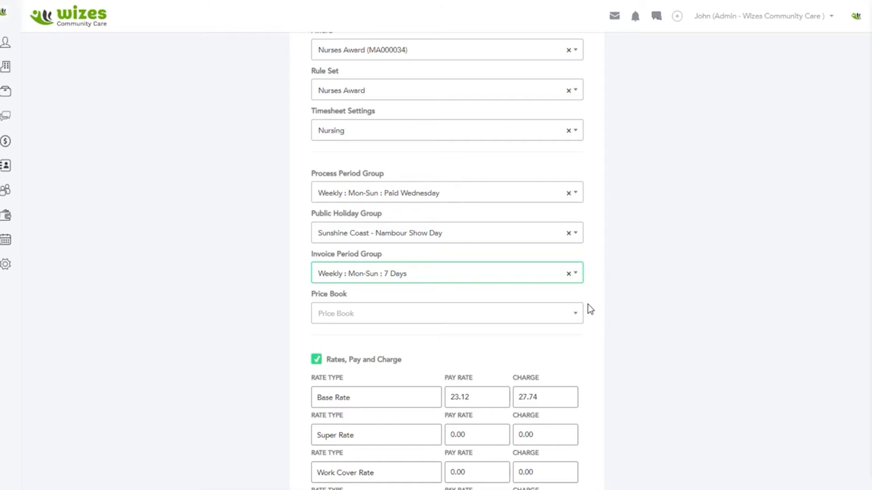
scroll(584, 335, down, 3)
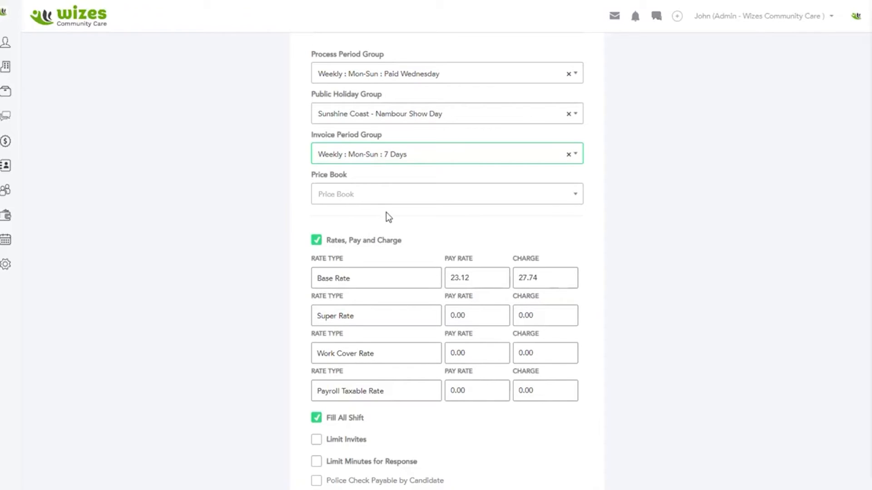
scroll(389, 217, up, 6)
scroll(388, 217, down, 5)
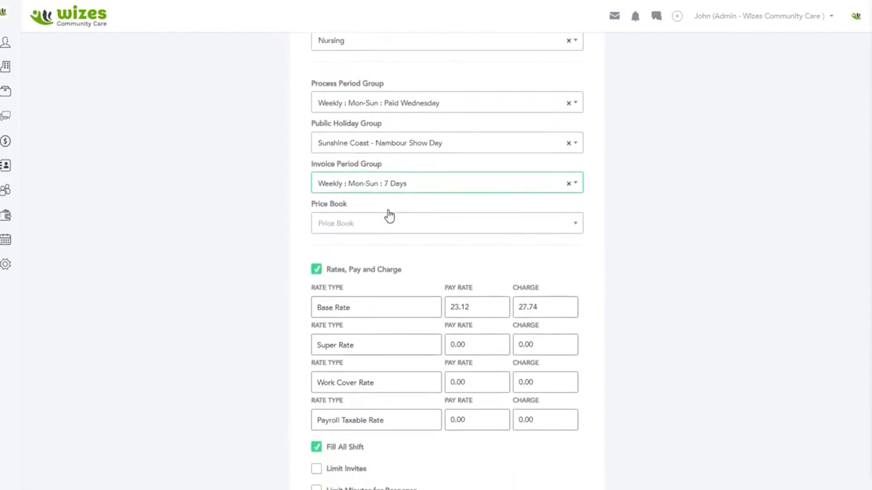
scroll(389, 217, down, 2)
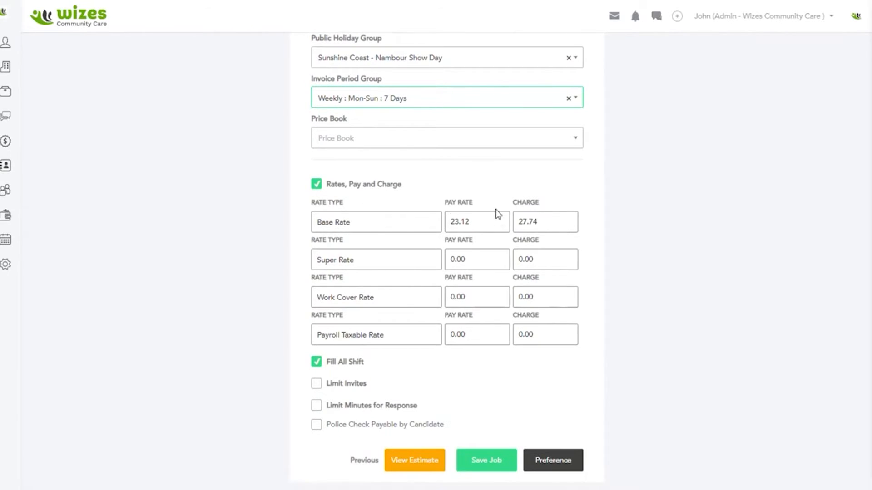
scroll(494, 203, up, 1)
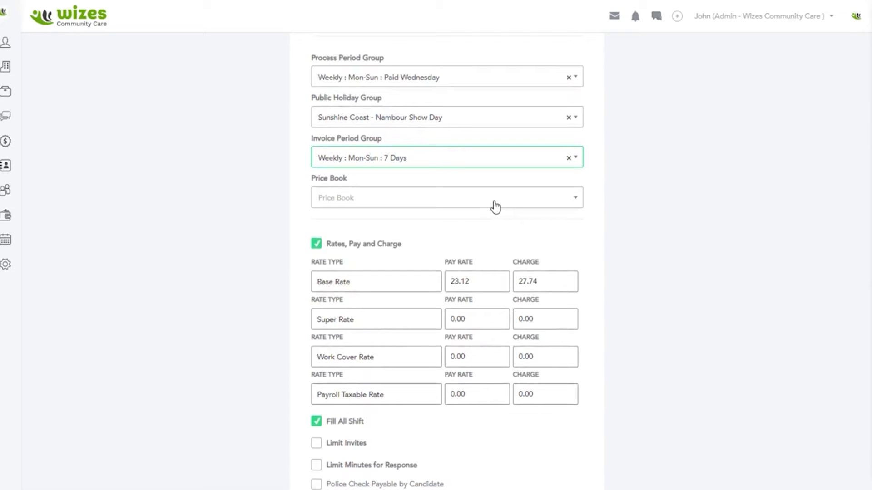
scroll(482, 211, up, 4)
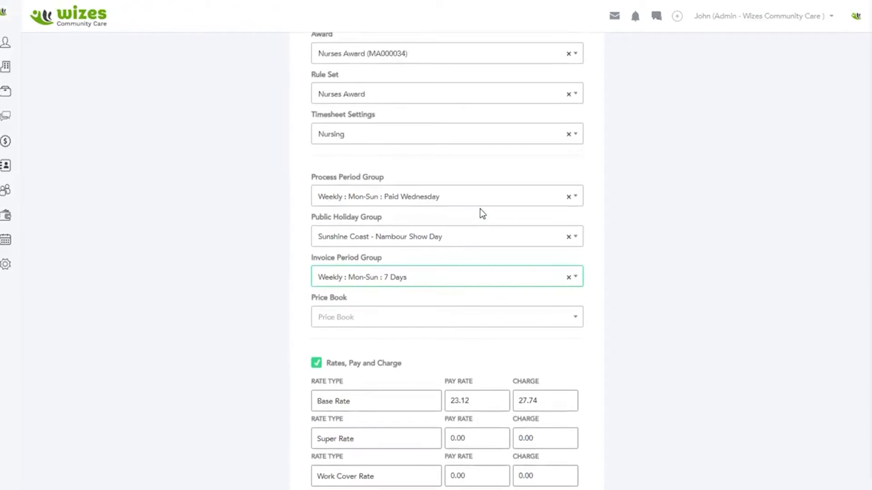
scroll(480, 209, up, 3)
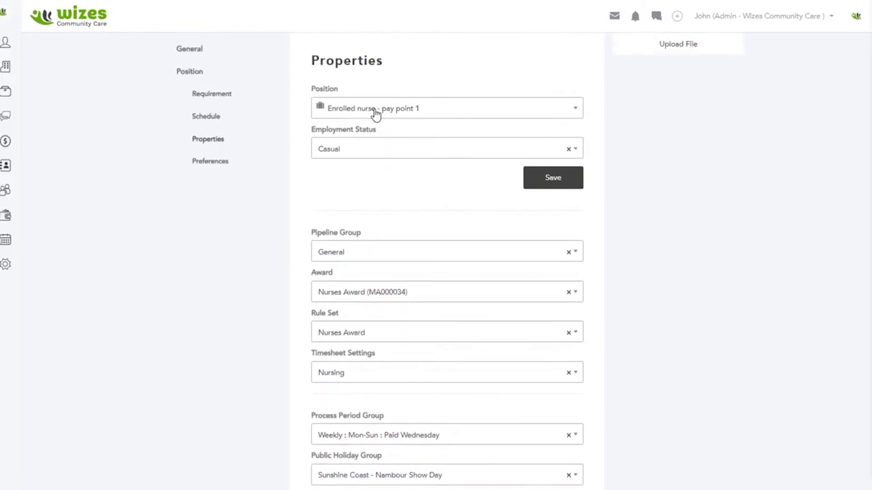
scroll(389, 166, down, 7)
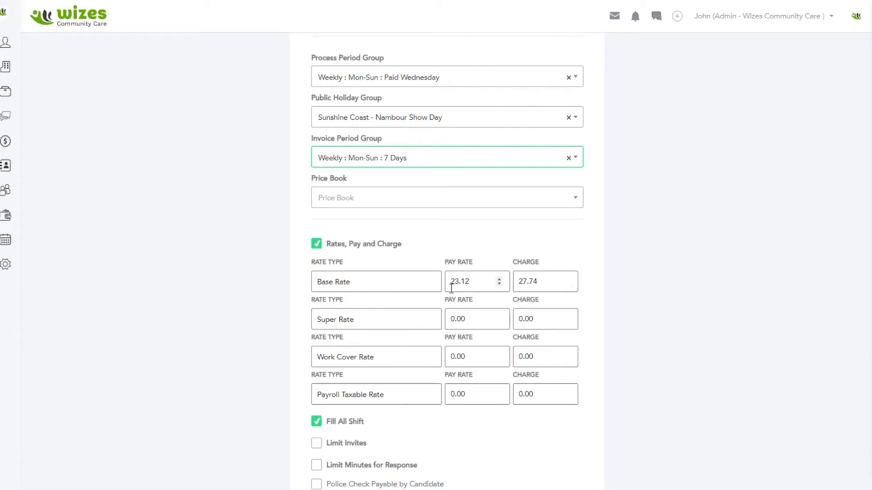
scroll(452, 286, down, 1)
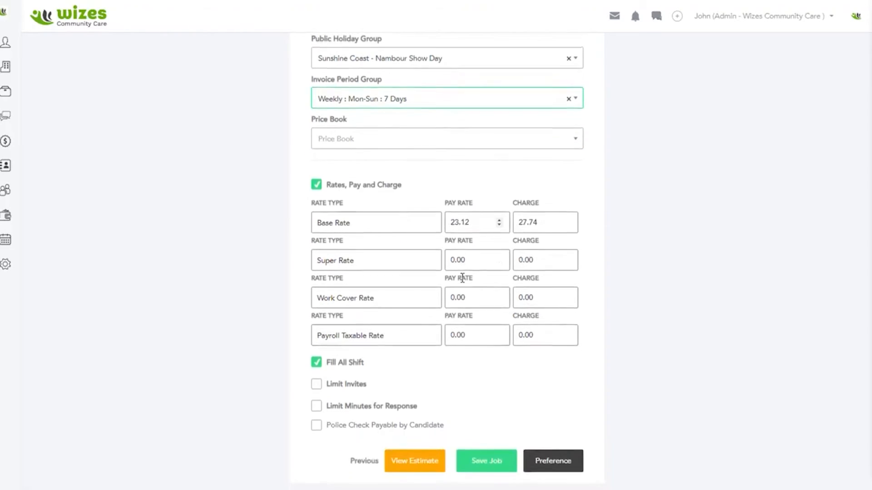
Step: Set the Base Rate's pay rate to 25.50 and its charge to 32.50
click(477, 221)
drag(468, 222, 422, 230)
text(5.00)
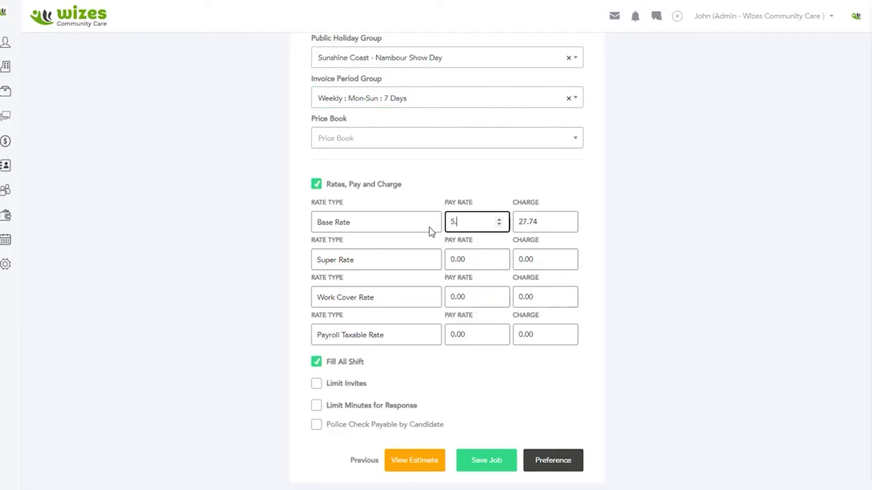
key(BackSpace)
key(BackSpace)
key(BackSpace)
key(BackSpace)
text(25.50)
key(Tab)
text(32.50)
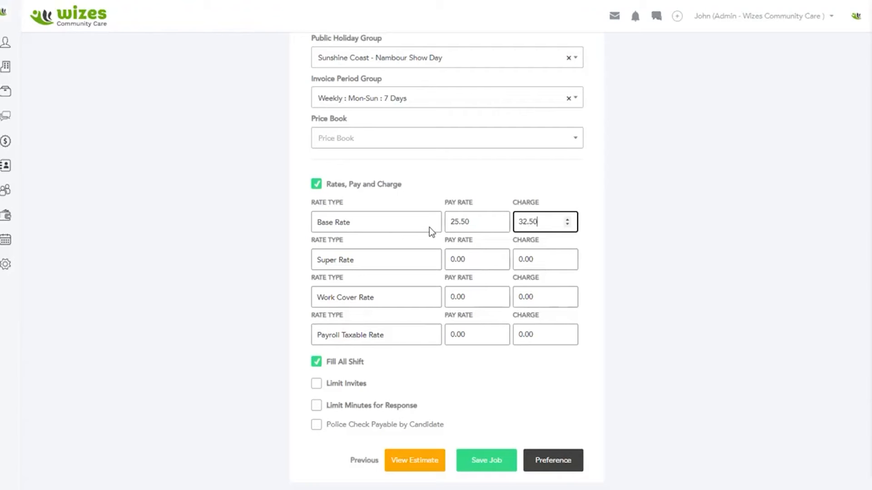
Step: Set the pay rates to .095 for Super Rate, .022 for Work Cover Rate and .055 for Payroll Taxable Rate
click(475, 266)
text(.095)
key(Tab)
key(Tab)
text(.022)
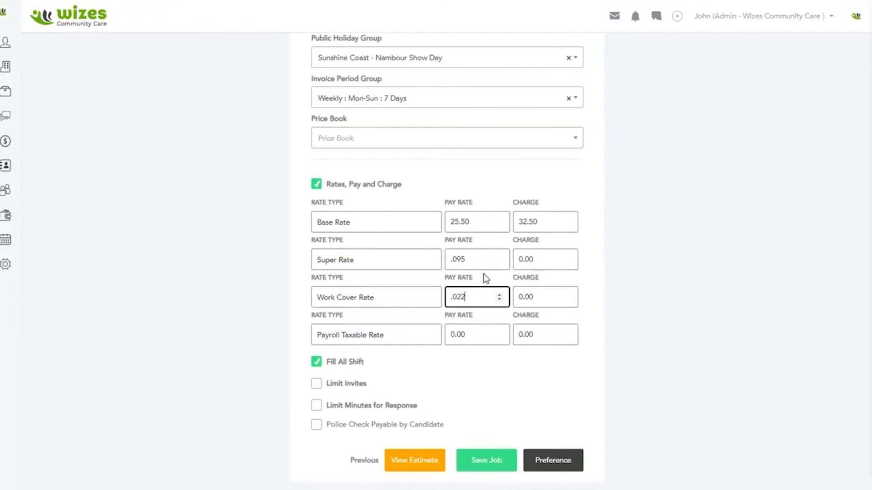
key(Tab)
key(Tab)
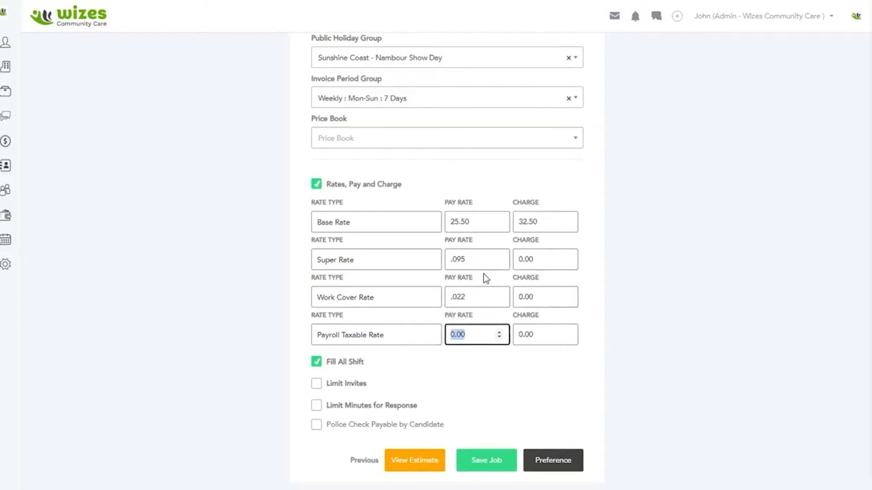
text(.055)
click(478, 379)
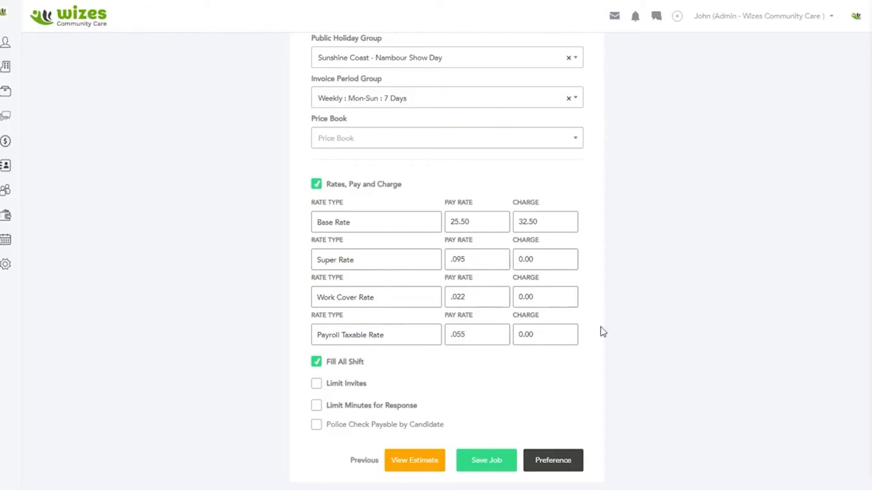
Step: Review the job's award, timesheet and period group settings, the entered rates and the Fill All Shift option
scroll(562, 382, up, 1)
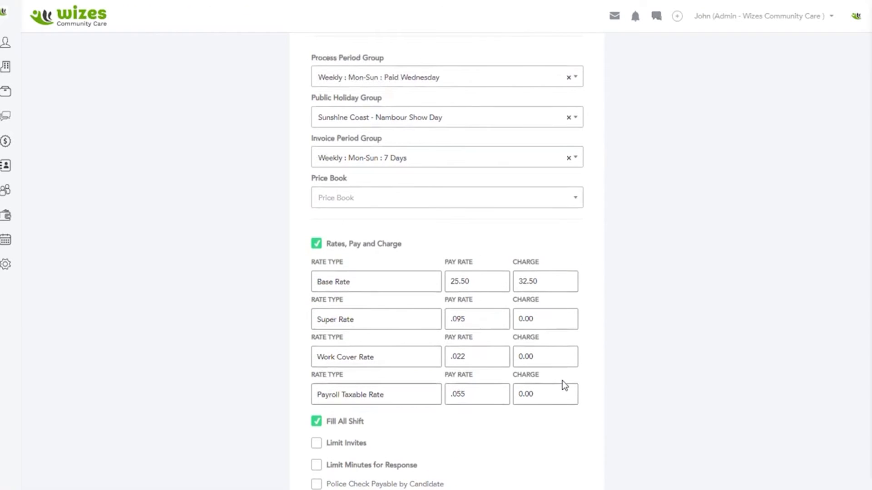
scroll(563, 384, down, 1)
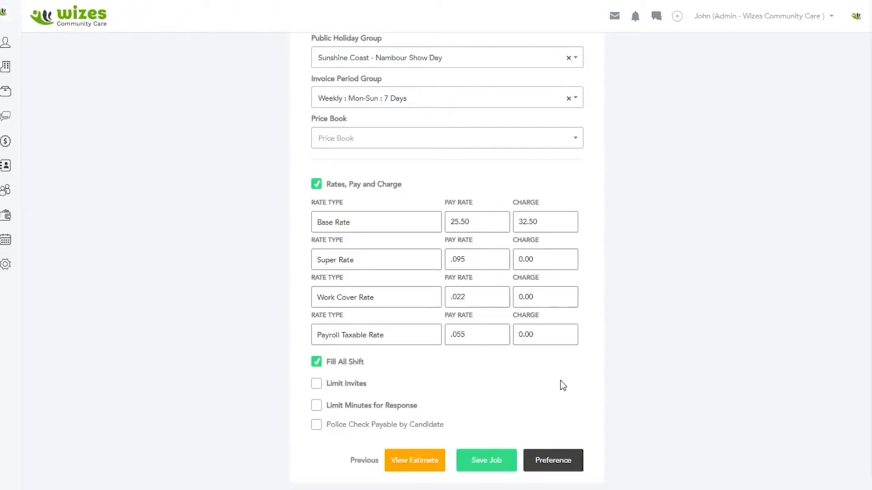
scroll(513, 190, up, 6)
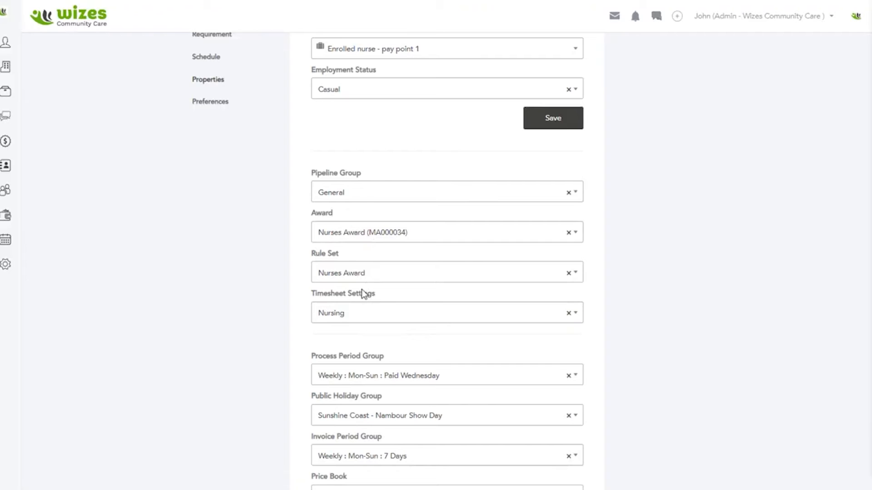
scroll(369, 272, down, 3)
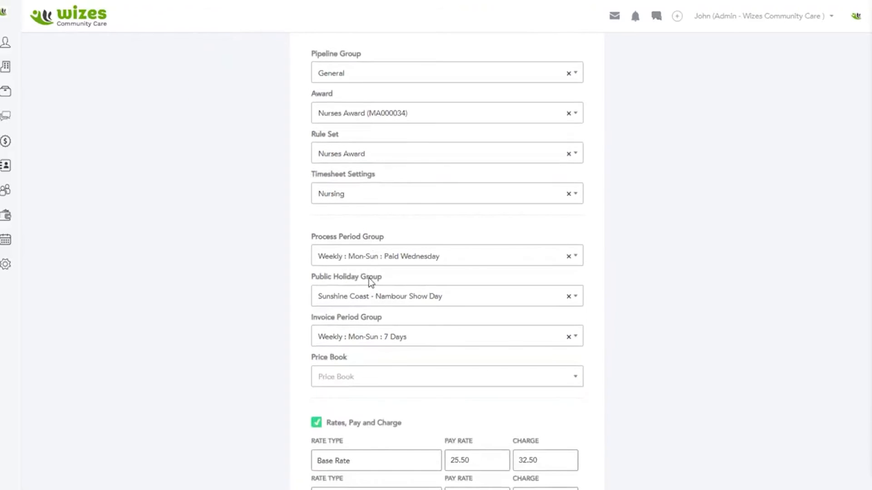
scroll(367, 331, down, 5)
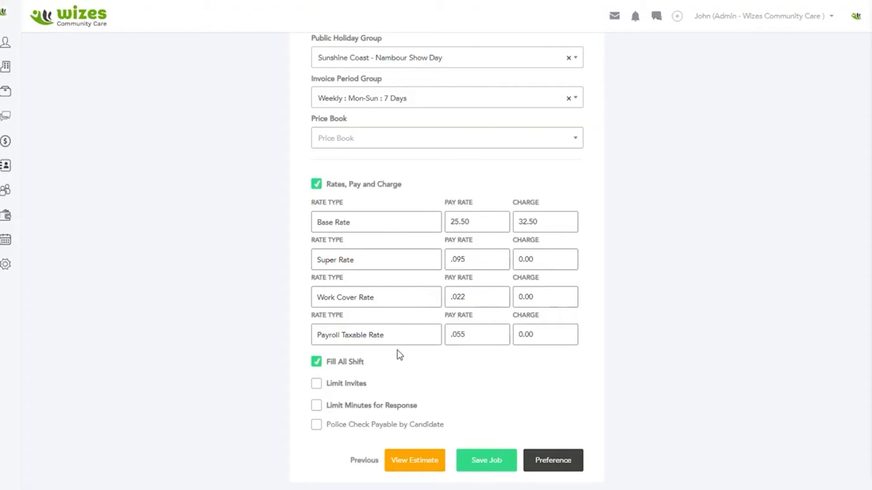
click(318, 364)
click(315, 364)
Step: Limit the invites to a maximum of 20 and the response time to 30 minutes
click(316, 384)
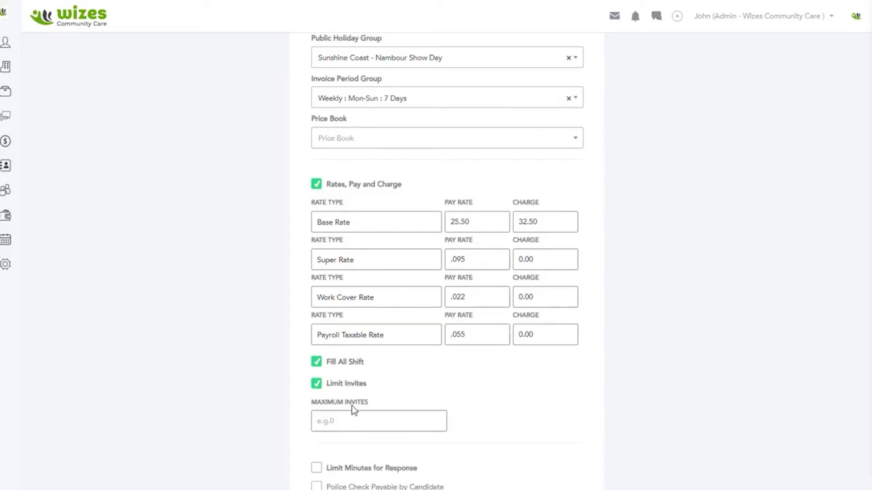
click(353, 422)
text(20)
key(Tab)
click(317, 405)
click(335, 447)
text(30)
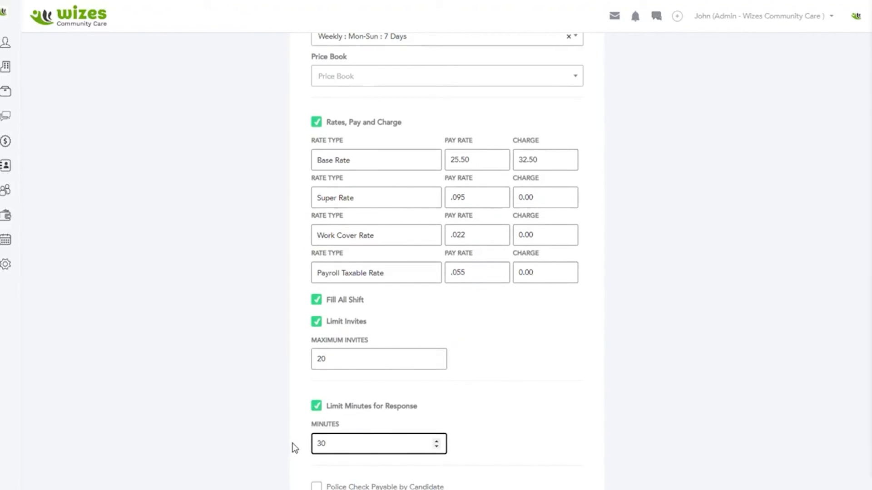
Step: Turn off the Limit Invites and Limit Minutes for Response options
scroll(357, 393, down, 2)
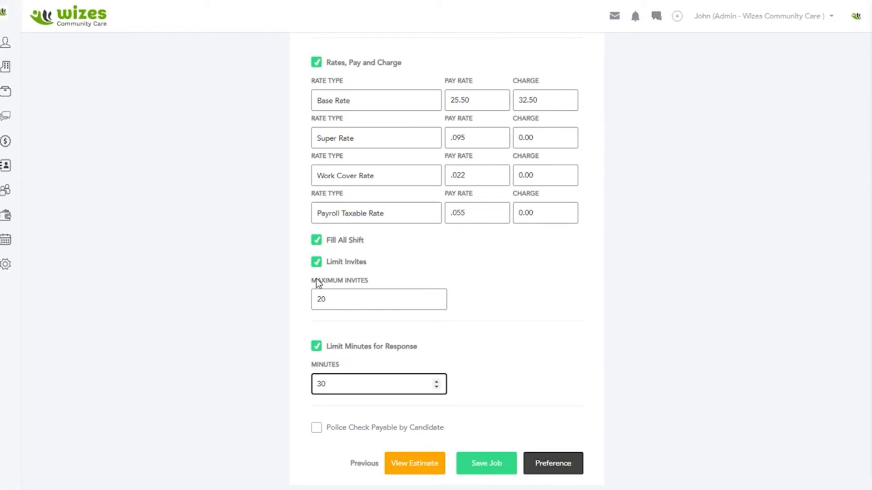
click(315, 263)
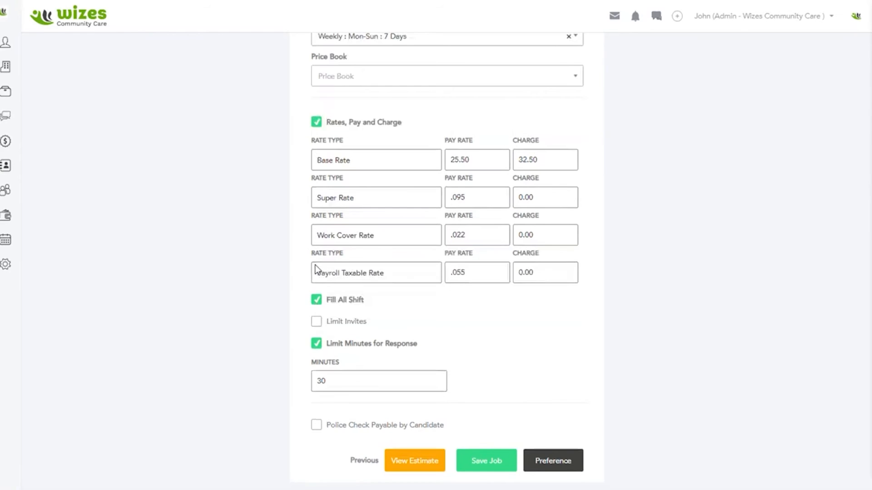
click(317, 345)
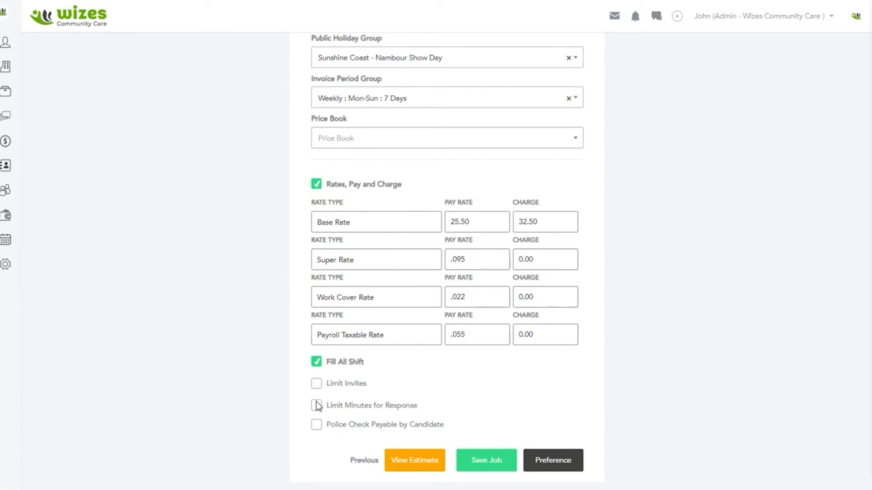
Step: Open the job's estimate of pay, charge and on-costs, continuing past the processing warning
scroll(439, 384, up, 10)
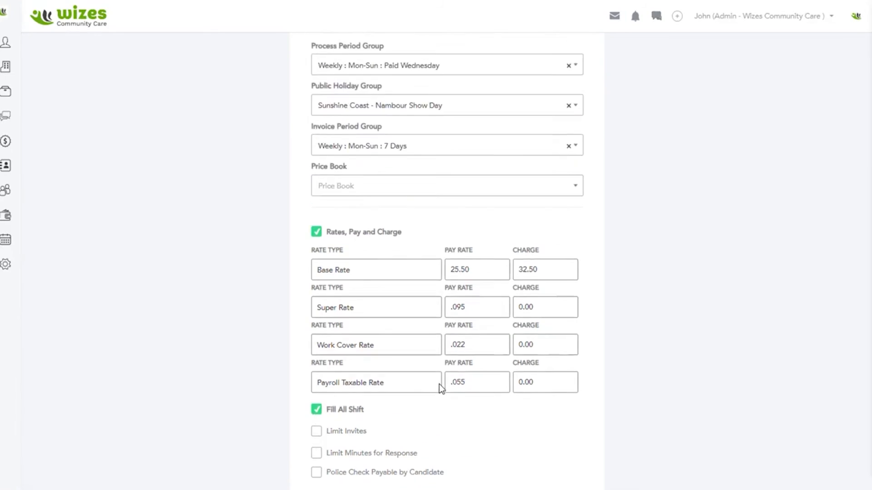
scroll(437, 385, down, 10)
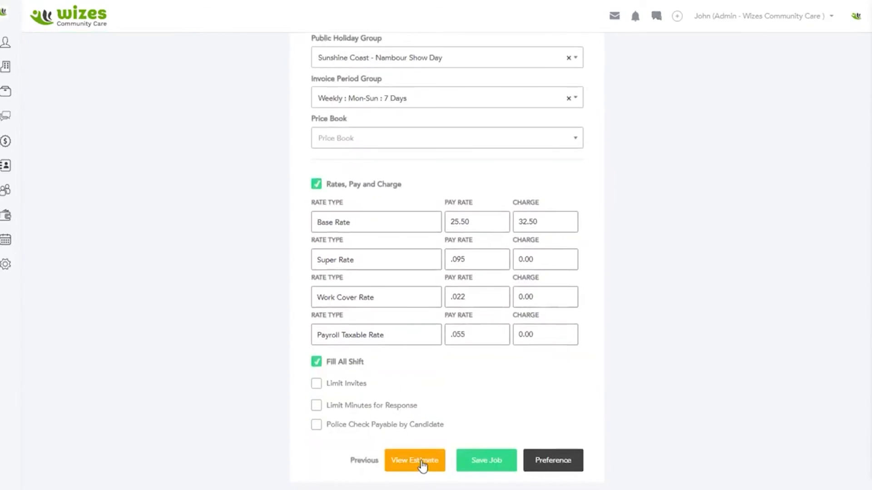
click(422, 464)
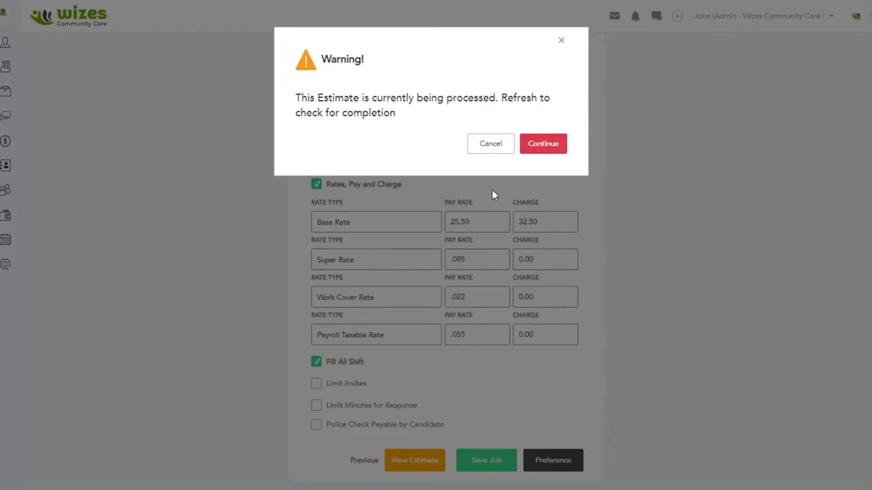
click(550, 148)
key(Escape)
click(411, 471)
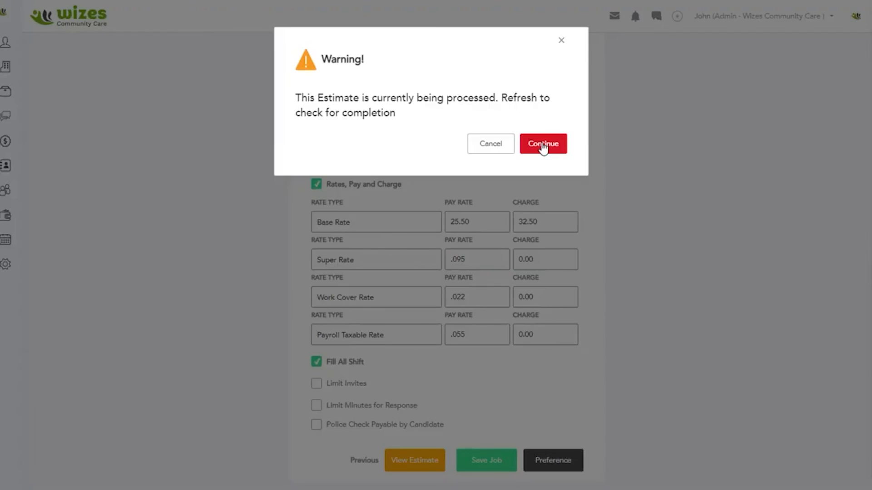
click(543, 147)
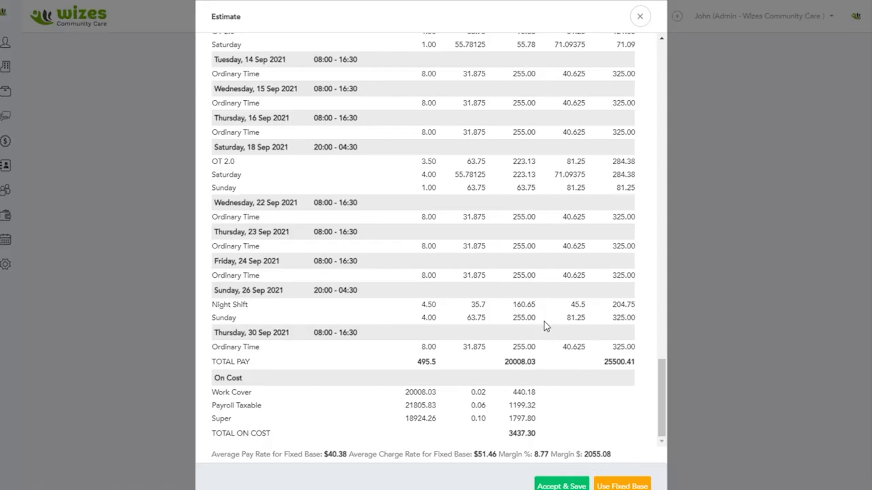
Step: Accept and save the estimate, and save the job without adding another position
click(558, 486)
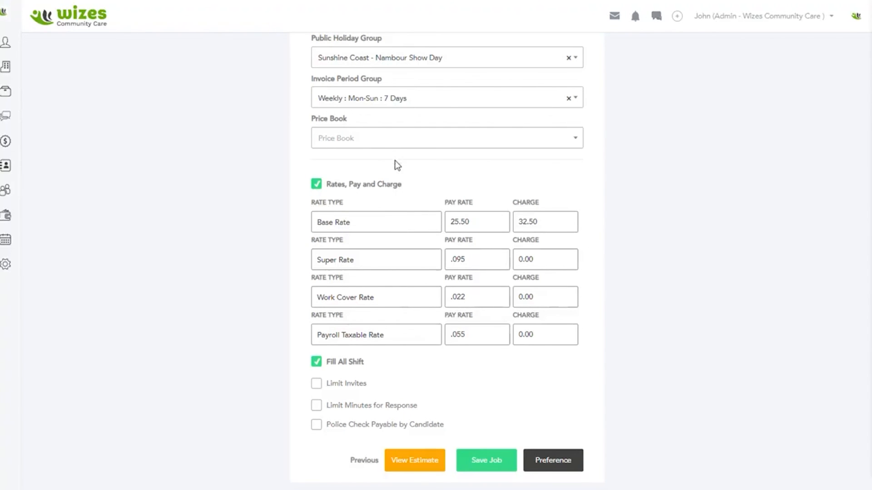
click(489, 461)
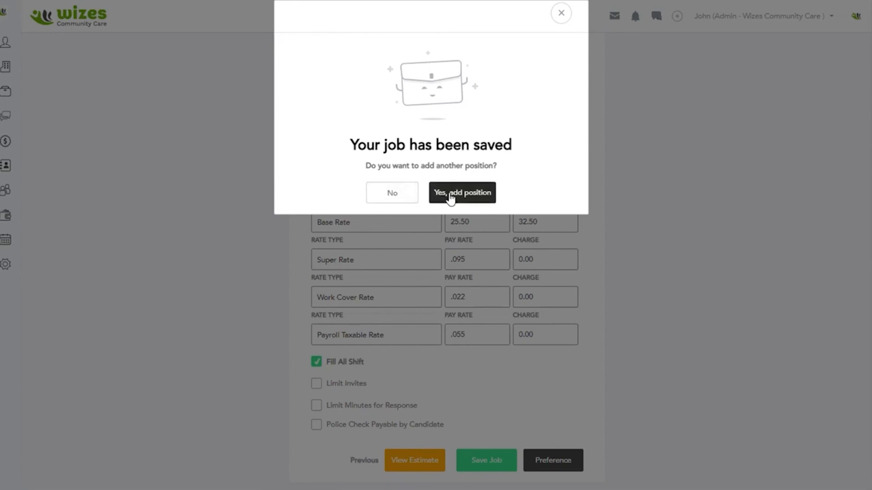
click(384, 199)
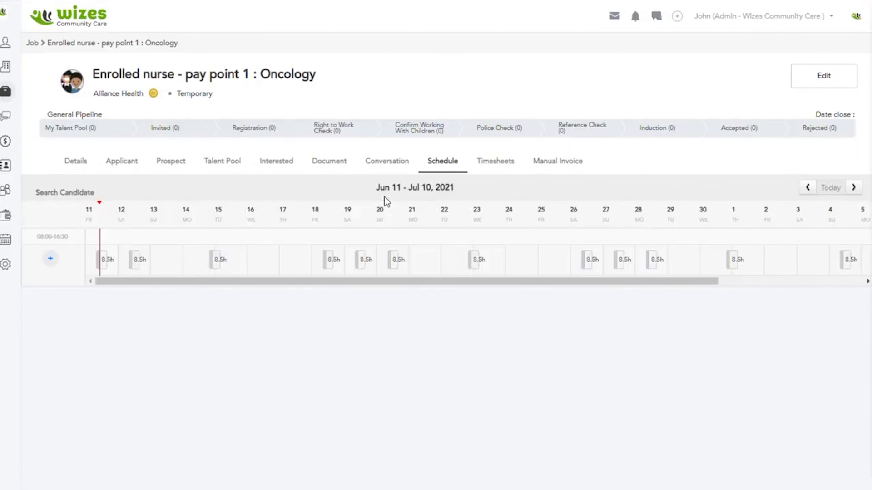
Step: Move the saved job's schedule back to the Jun 2 - Jul 1, 2021 period to view its earlier shifts
drag(354, 282, 209, 293)
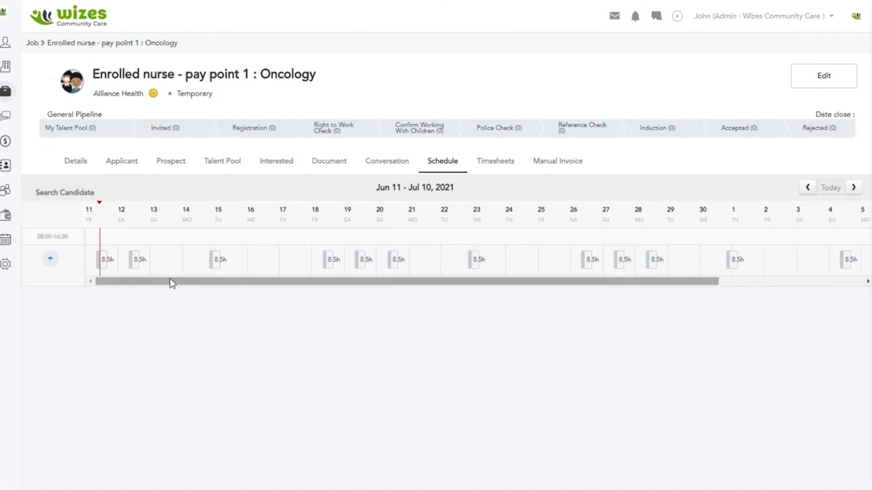
click(807, 188)
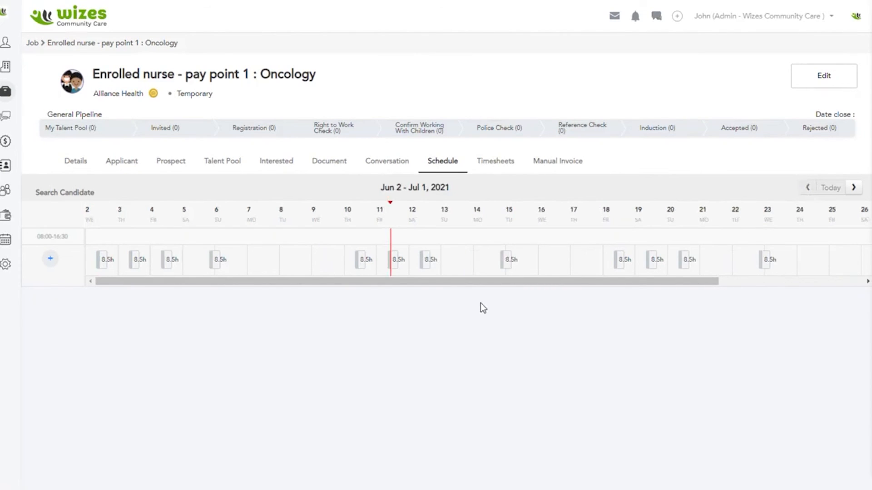